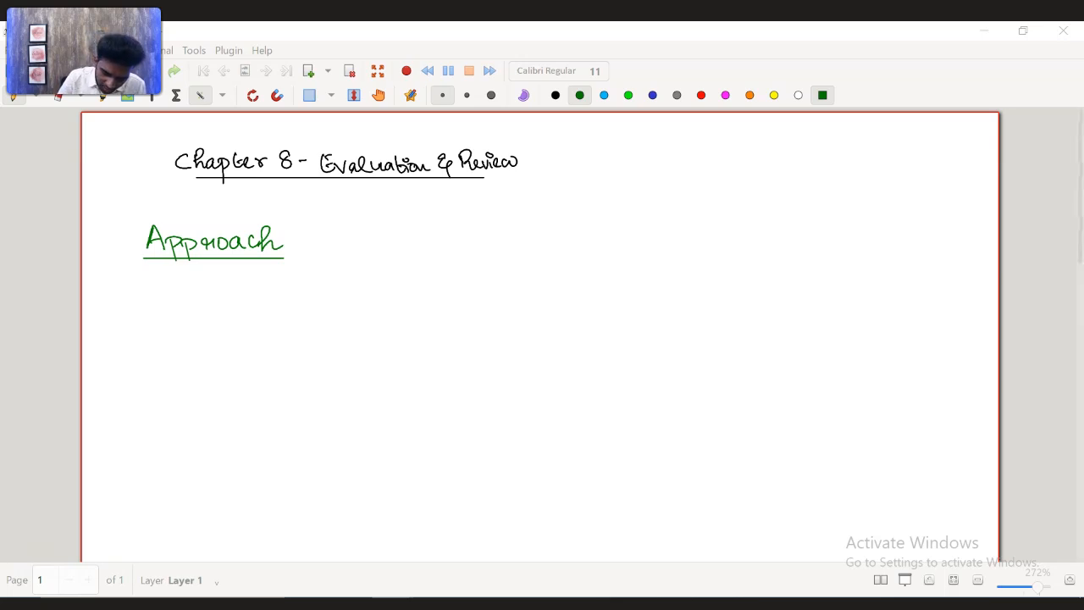
# Write the green initials M, R, S and A in a column under the Approach heading
pyautogui.moveTo(264, 304)
pyautogui.mouseDown()
pyautogui.moveTo(280, 301)
pyautogui.moveTo(286, 352)
pyautogui.moveTo(275, 396)
pyautogui.mouseUp()
pyautogui.moveTo(272, 441); pyautogui.dragTo(288, 439)
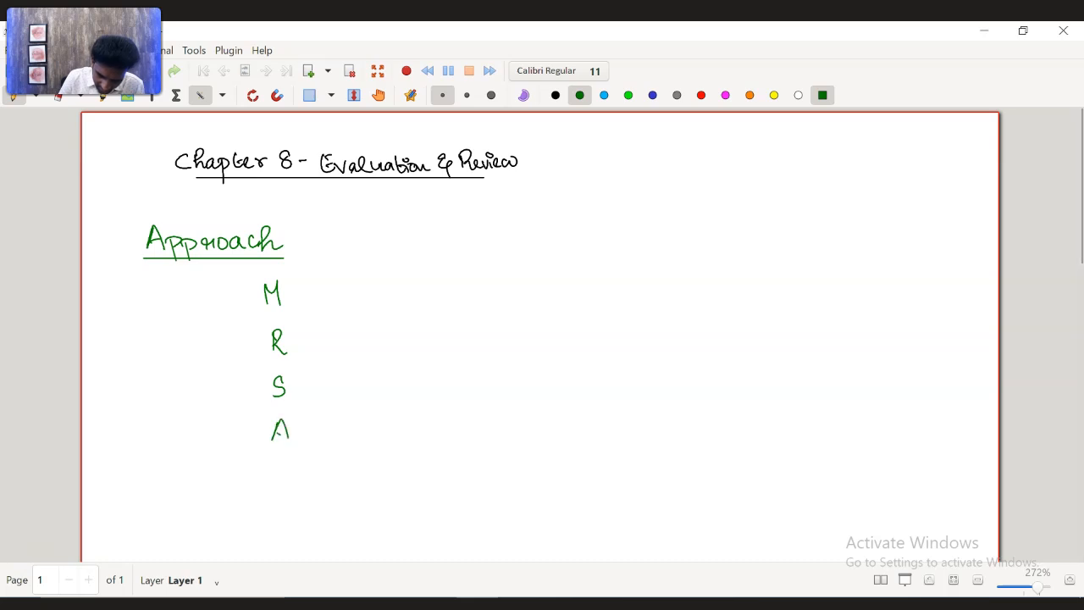
# In black ink, write 'M – Materiality of the Issue' and add a dash after R
pyautogui.click(555, 95)
pyautogui.moveTo(298, 291)
pyautogui.mouseDown()
pyautogui.moveTo(454, 292)
pyautogui.moveTo(437, 315)
pyautogui.mouseUp()
pyautogui.moveTo(471, 276)
pyautogui.mouseDown()
pyautogui.moveTo(485, 307)
pyautogui.moveTo(553, 288)
pyautogui.mouseUp()
pyautogui.moveTo(562, 276)
pyautogui.mouseDown()
pyautogui.moveTo(568, 288)
pyautogui.moveTo(591, 286)
pyautogui.mouseUp()
pyautogui.moveTo(588, 276); pyautogui.dragTo(603, 284)
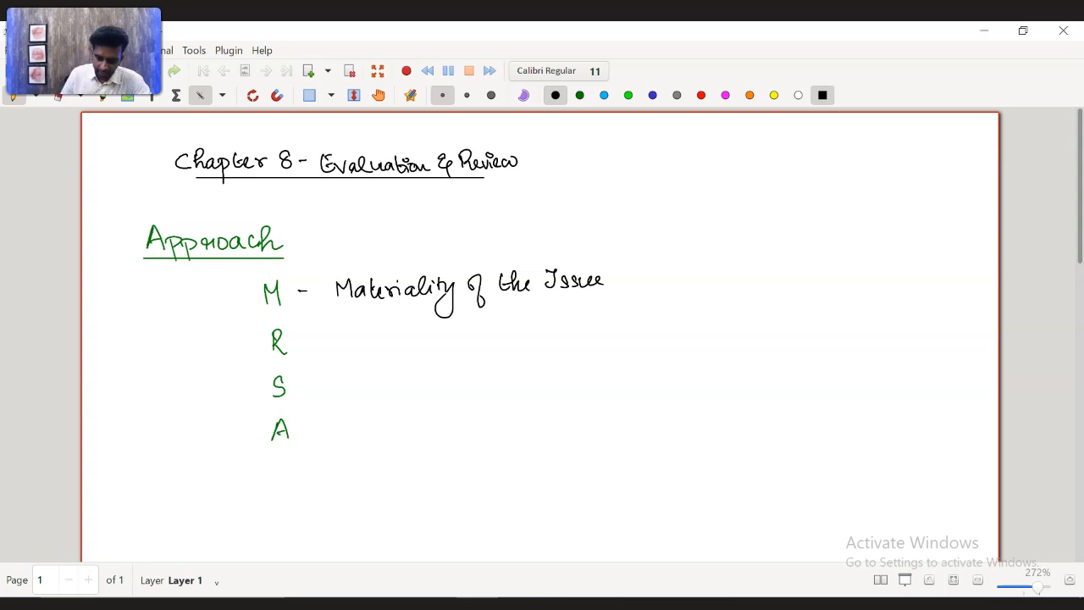
pyautogui.moveTo(303, 340); pyautogui.dragTo(391, 348)
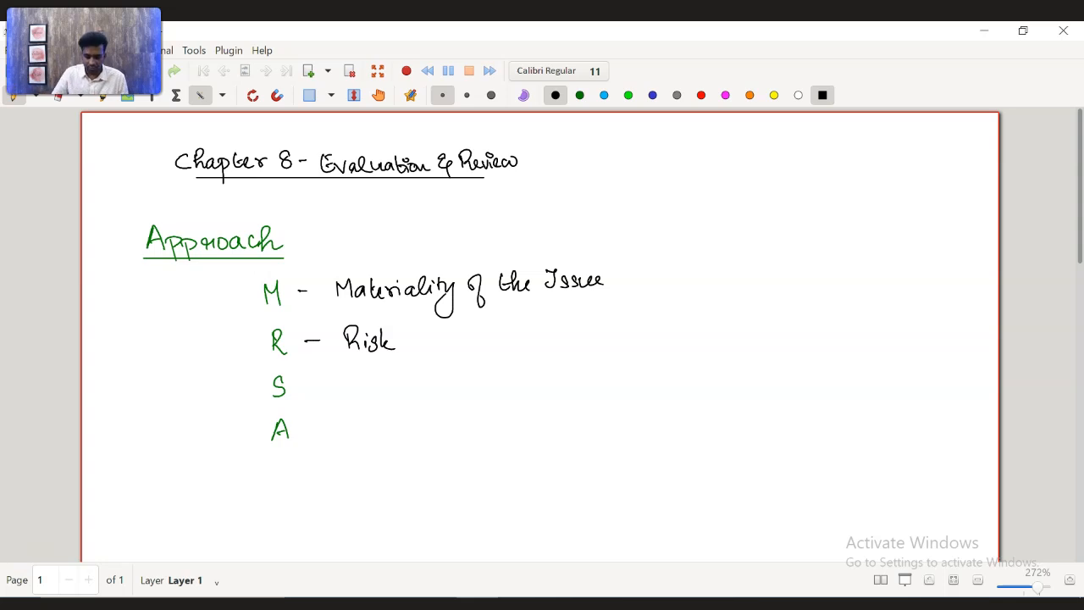
# Complete the R line as 'Risk (Overstated/Understated)' and add a dash after S
pyautogui.moveTo(428, 329)
pyautogui.mouseDown()
pyautogui.moveTo(431, 354)
pyautogui.moveTo(464, 344)
pyautogui.mouseUp()
pyautogui.moveTo(470, 333)
pyautogui.mouseDown()
pyautogui.moveTo(555, 350)
pyautogui.moveTo(624, 334)
pyautogui.mouseUp()
pyautogui.moveTo(629, 320)
pyautogui.mouseDown()
pyautogui.moveTo(635, 335)
pyautogui.moveTo(659, 336)
pyautogui.mouseUp()
pyautogui.moveTo(654, 322); pyautogui.dragTo(691, 337)
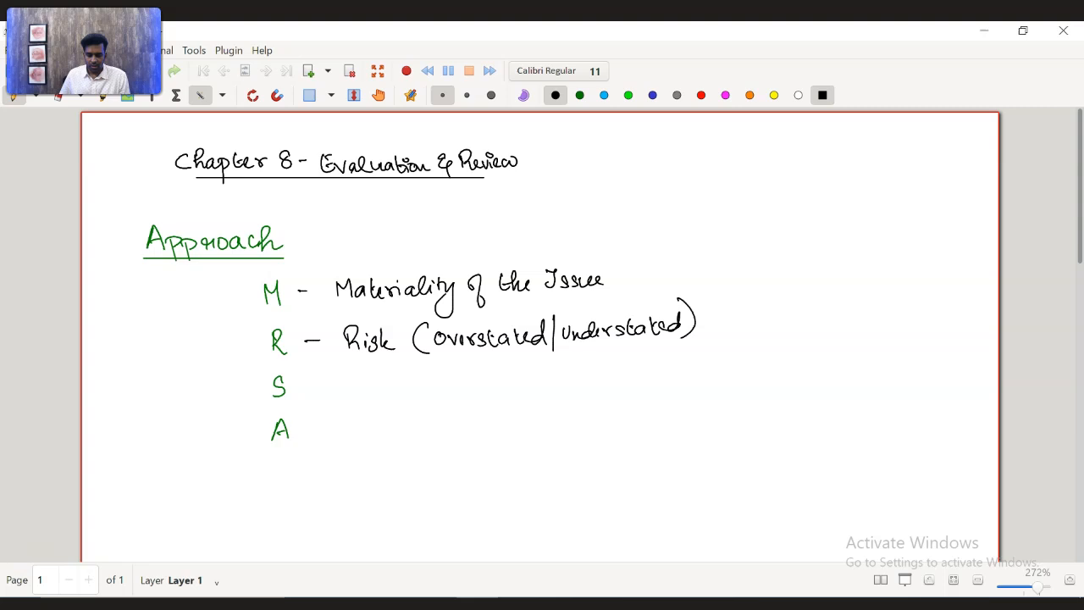
pyautogui.moveTo(310, 384)
pyautogui.mouseDown()
pyautogui.moveTo(359, 383)
pyautogui.moveTo(359, 396)
pyautogui.moveTo(371, 386)
pyautogui.moveTo(444, 391)
pyautogui.moveTo(457, 412)
pyautogui.mouseUp()
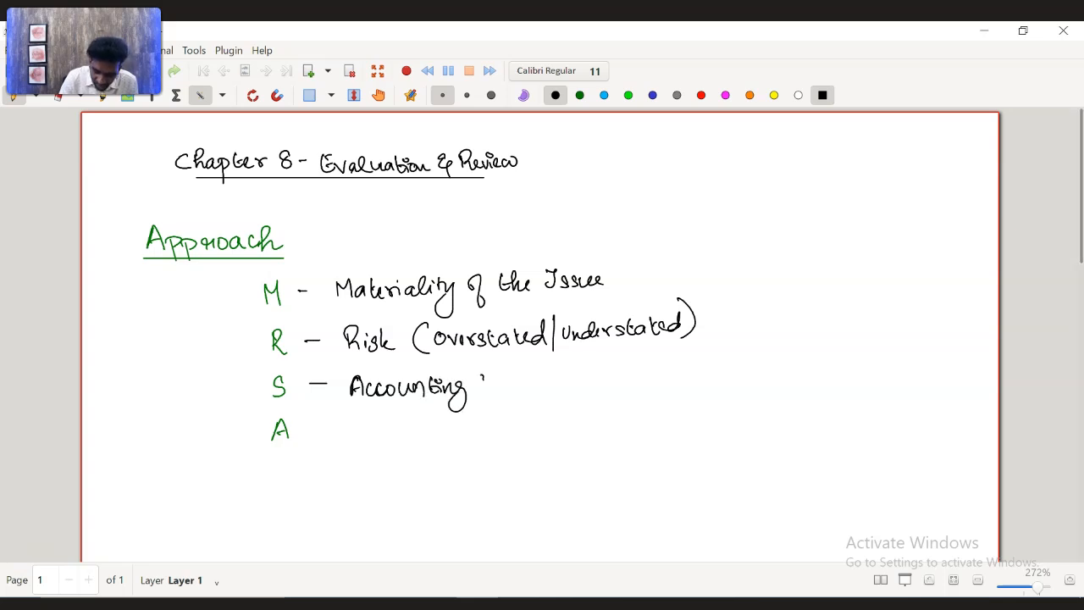
# Write 'Accounting standards' after the dash on the S line
pyautogui.moveTo(476, 376)
pyautogui.mouseDown()
pyautogui.moveTo(493, 389)
pyautogui.moveTo(569, 384)
pyautogui.mouseUp()
pyautogui.moveTo(565, 364); pyautogui.dragTo(582, 386)
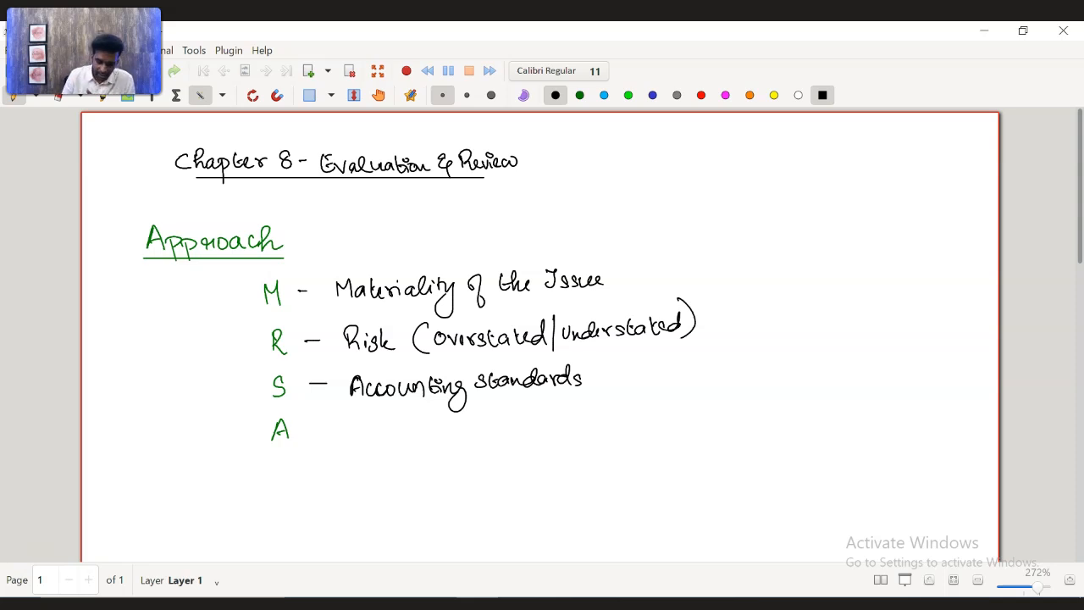
# Dash after A, sub-point ① 'Assertions (SOPL/SOFP)' beneath it, and a circled ② below
pyautogui.moveTo(319, 434); pyautogui.dragTo(327, 433)
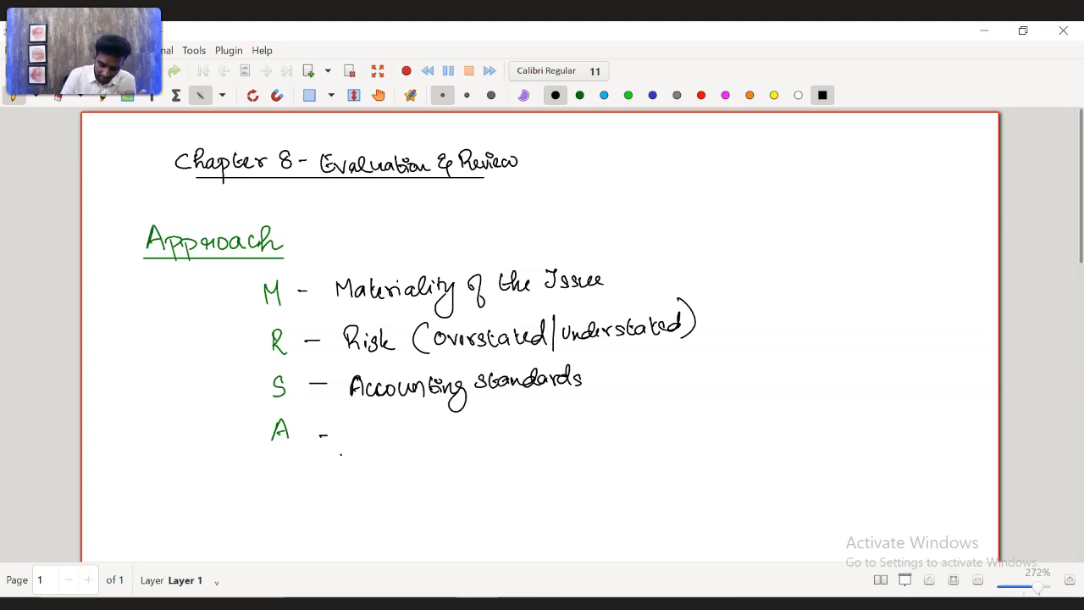
pyautogui.moveTo(339, 453)
pyautogui.mouseDown()
pyautogui.moveTo(341, 464)
pyautogui.moveTo(337, 450)
pyautogui.moveTo(396, 467)
pyautogui.moveTo(479, 468)
pyautogui.mouseUp()
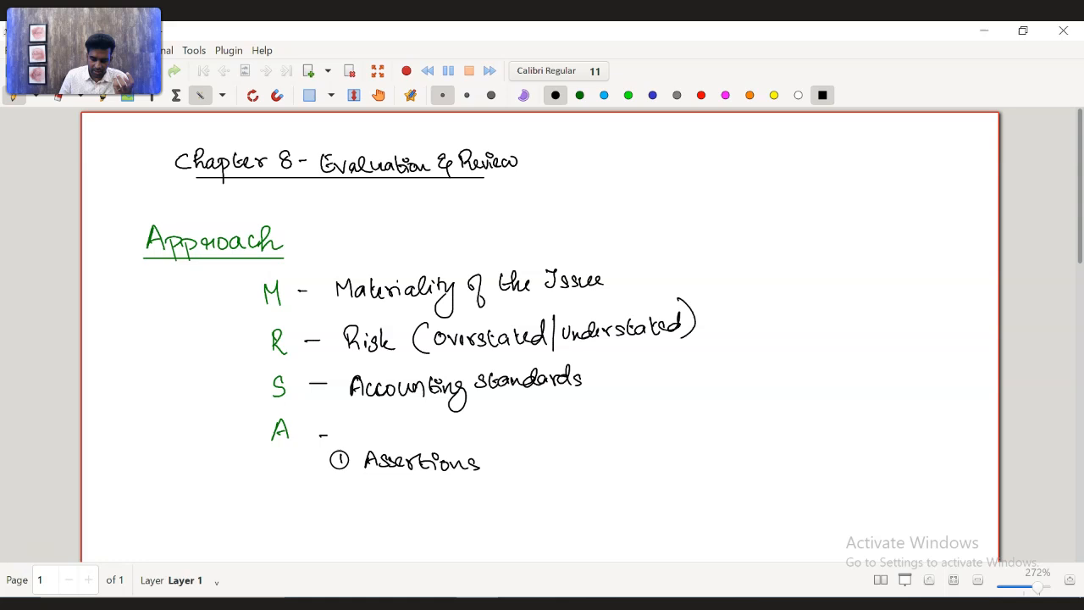
pyautogui.moveTo(500, 449)
pyautogui.mouseDown()
pyautogui.moveTo(497, 471)
pyautogui.moveTo(610, 470)
pyautogui.mouseUp()
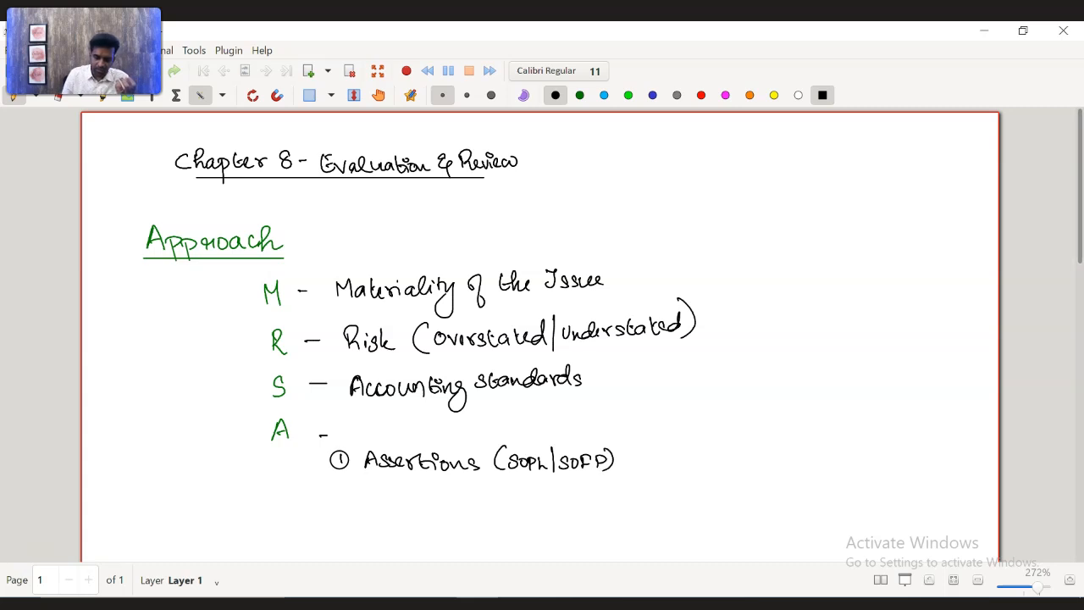
pyautogui.moveTo(337, 493)
pyautogui.mouseDown()
pyautogui.moveTo(342, 509)
pyautogui.moveTo(374, 492)
pyautogui.mouseUp()
# Write 'Audit Procedures (AEIOU)' after circled ②, then a circled ③ below it
pyautogui.moveTo(375, 493)
pyautogui.mouseDown()
pyautogui.moveTo(381, 510)
pyautogui.moveTo(396, 509)
pyautogui.mouseUp()
pyautogui.moveTo(398, 495)
pyautogui.mouseDown()
pyautogui.moveTo(408, 514)
pyautogui.moveTo(537, 512)
pyautogui.mouseUp()
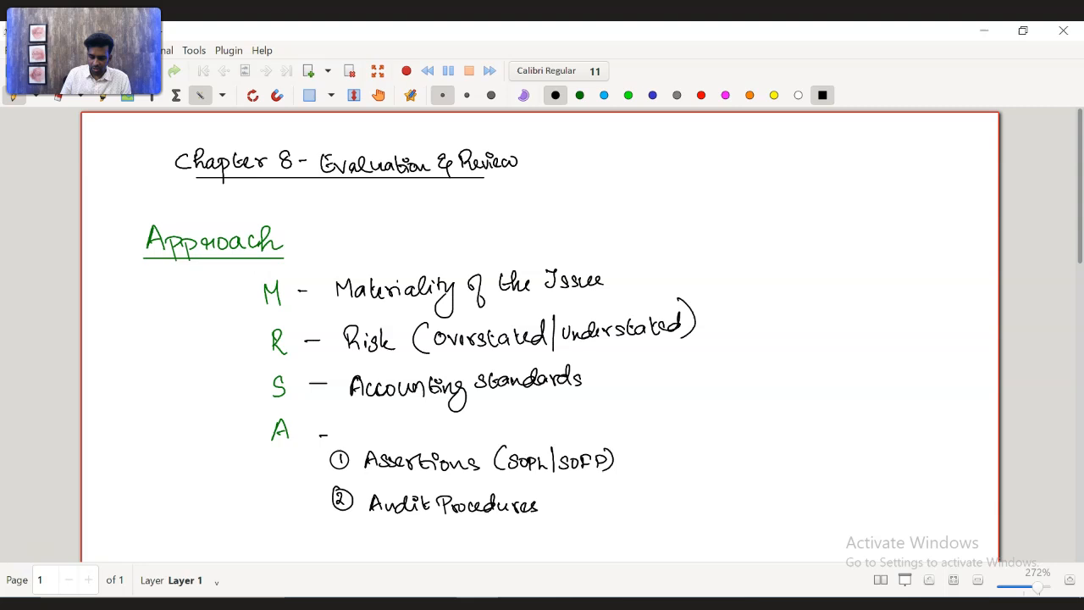
pyautogui.moveTo(560, 485); pyautogui.dragTo(556, 513)
pyautogui.moveTo(571, 495)
pyautogui.mouseDown()
pyautogui.moveTo(568, 509)
pyautogui.moveTo(579, 497)
pyautogui.moveTo(601, 511)
pyautogui.mouseUp()
pyautogui.moveTo(611, 499)
pyautogui.mouseDown()
pyautogui.moveTo(613, 512)
pyautogui.moveTo(634, 513)
pyautogui.mouseUp()
pyautogui.moveTo(636, 486); pyautogui.dragTo(638, 517)
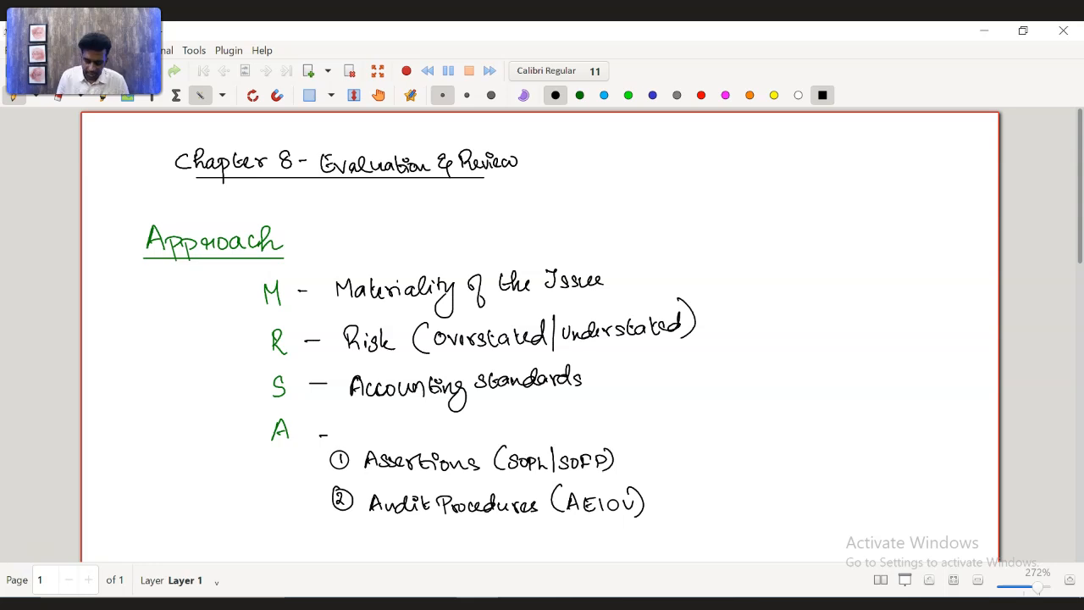
pyautogui.moveTo(337, 532)
pyautogui.mouseDown()
pyautogui.moveTo(342, 547)
pyautogui.moveTo(341, 527)
pyautogui.moveTo(395, 550)
pyautogui.moveTo(464, 539)
pyautogui.mouseUp()
# Write 'Audit Evidence (documents)' after circled ③, then switch the ink back to green
pyautogui.moveTo(476, 542); pyautogui.dragTo(496, 547)
pyautogui.moveTo(497, 537); pyautogui.dragTo(523, 547)
pyautogui.moveTo(517, 541); pyautogui.dragTo(529, 549)
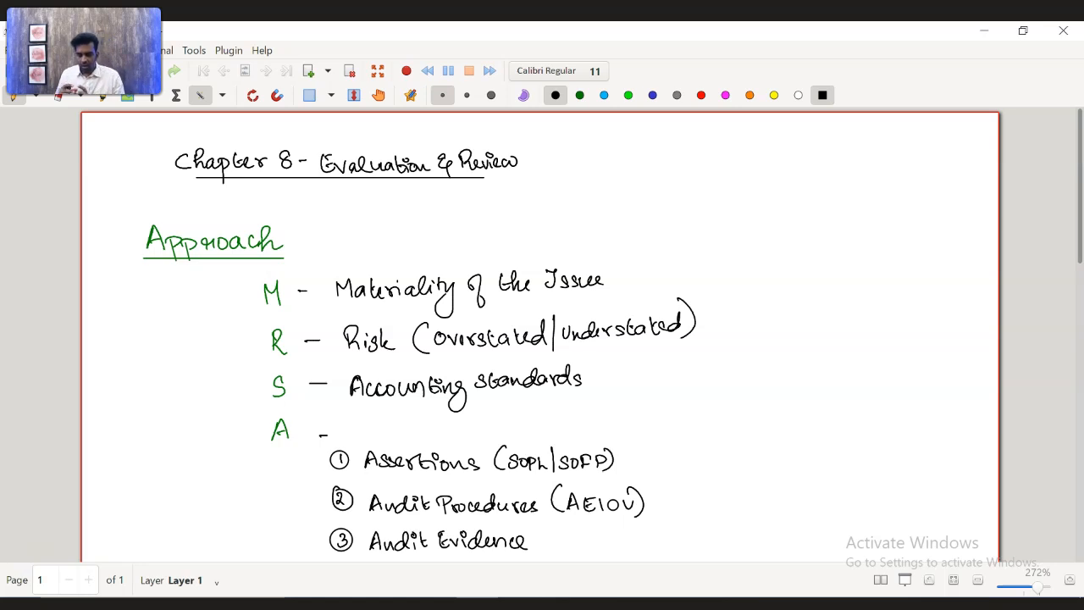
pyautogui.moveTo(549, 528)
pyautogui.mouseDown()
pyautogui.moveTo(542, 550)
pyautogui.moveTo(652, 543)
pyautogui.moveTo(652, 555)
pyautogui.mouseUp()
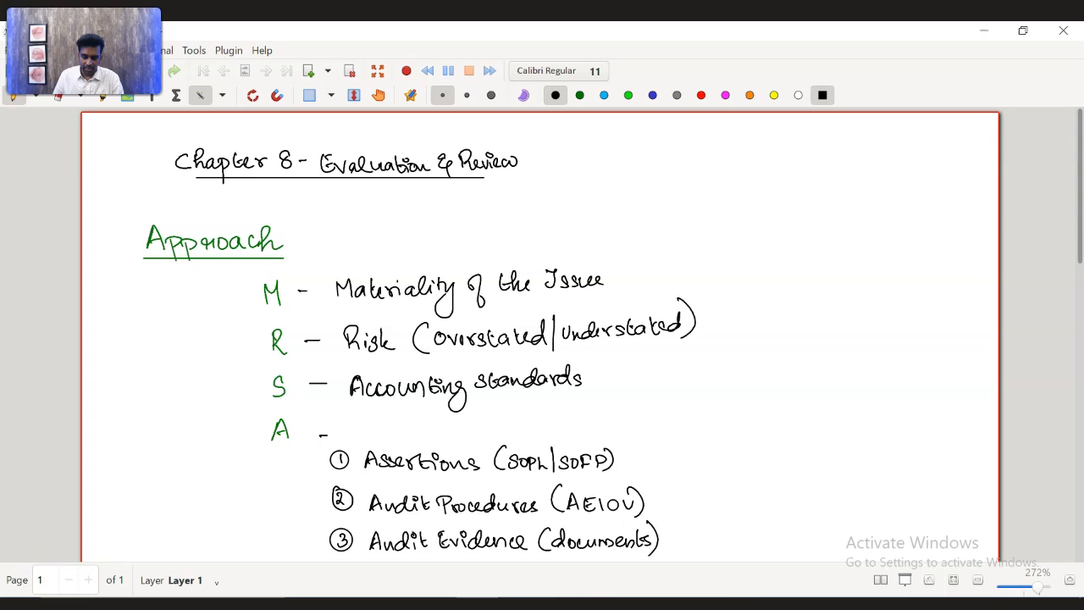
pyautogui.click(579, 95)
# Draw a green curly brace beside the list labelled "Explanations of all these Elements" in quotes
pyautogui.moveTo(728, 272)
pyautogui.mouseDown()
pyautogui.moveTo(757, 298)
pyautogui.moveTo(766, 371)
pyautogui.moveTo(752, 504)
pyautogui.mouseUp()
pyautogui.moveTo(807, 318)
pyautogui.mouseDown()
pyautogui.moveTo(840, 339)
pyautogui.moveTo(859, 324)
pyautogui.moveTo(947, 328)
pyautogui.mouseUp()
pyautogui.moveTo(947, 318); pyautogui.dragTo(952, 344)
pyautogui.moveTo(809, 359)
pyautogui.mouseDown()
pyautogui.moveTo(860, 370)
pyautogui.moveTo(877, 367)
pyautogui.moveTo(871, 352)
pyautogui.moveTo(904, 370)
pyautogui.moveTo(921, 371)
pyautogui.moveTo(928, 355)
pyautogui.moveTo(940, 369)
pyautogui.moveTo(989, 364)
pyautogui.mouseUp()
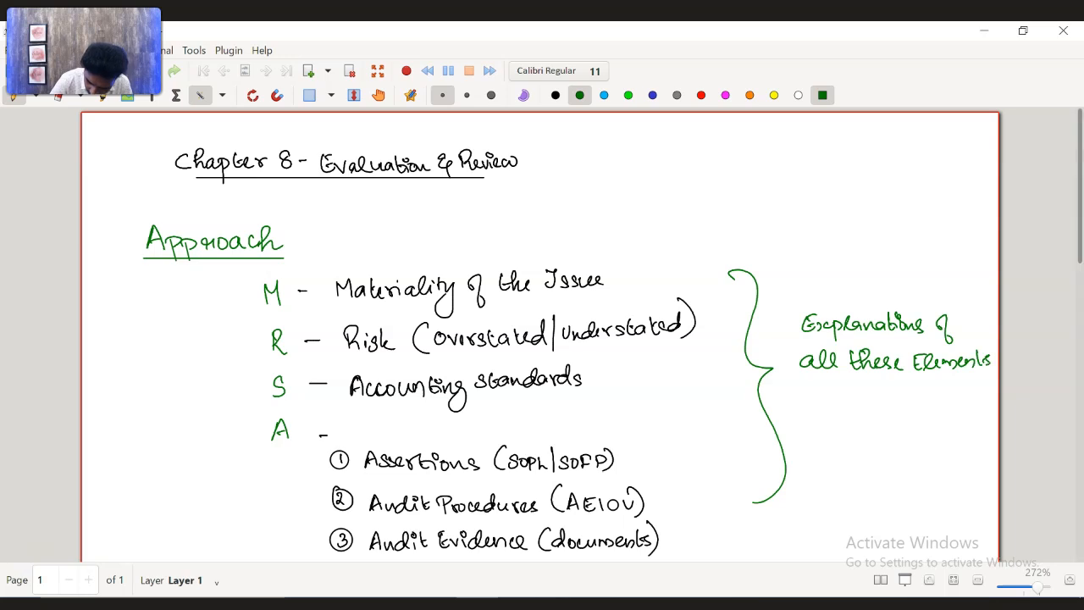
pyautogui.moveTo(796, 303); pyautogui.dragTo(803, 310)
pyautogui.moveTo(989, 343); pyautogui.dragTo(997, 348)
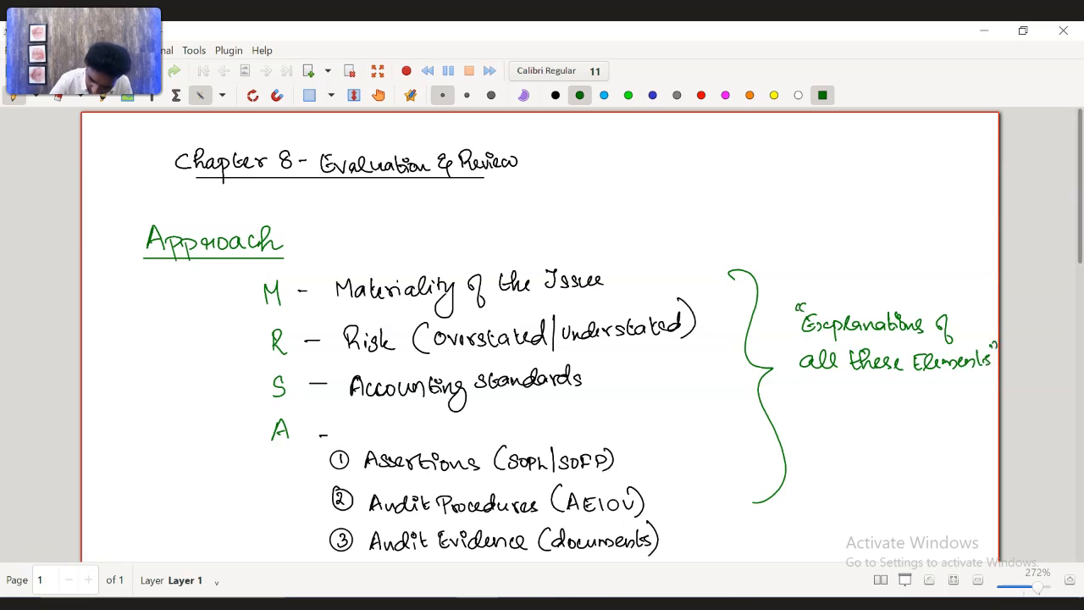